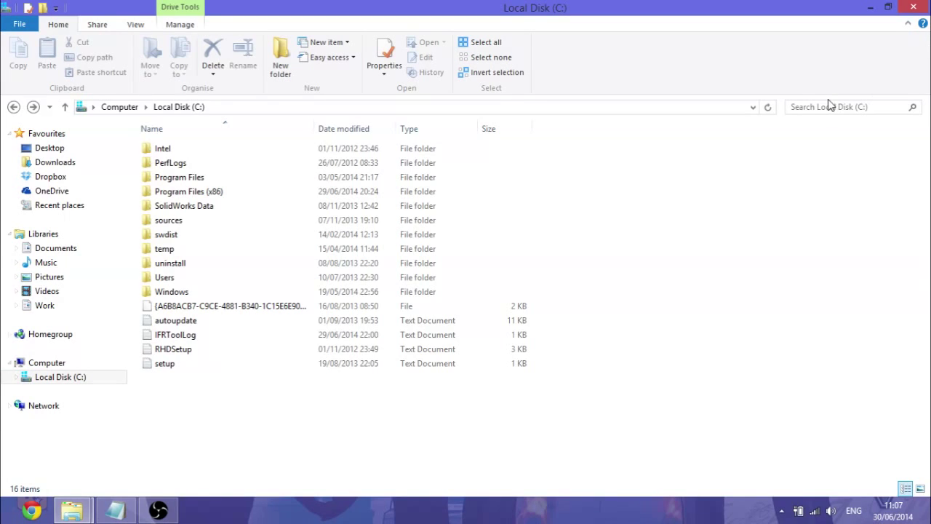
- Search Local Disk (C:) for *.tmp to list its 517 temporary files
click(831, 106)
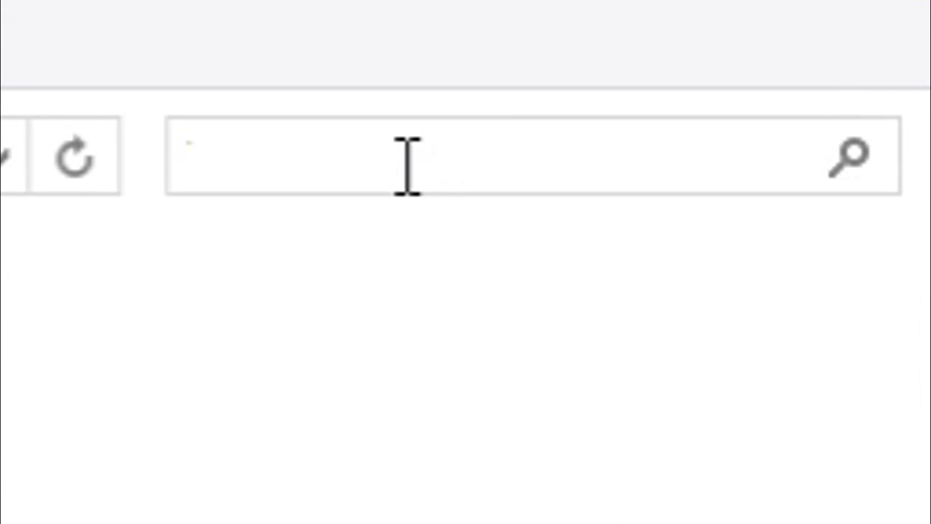
text(*.tmp)
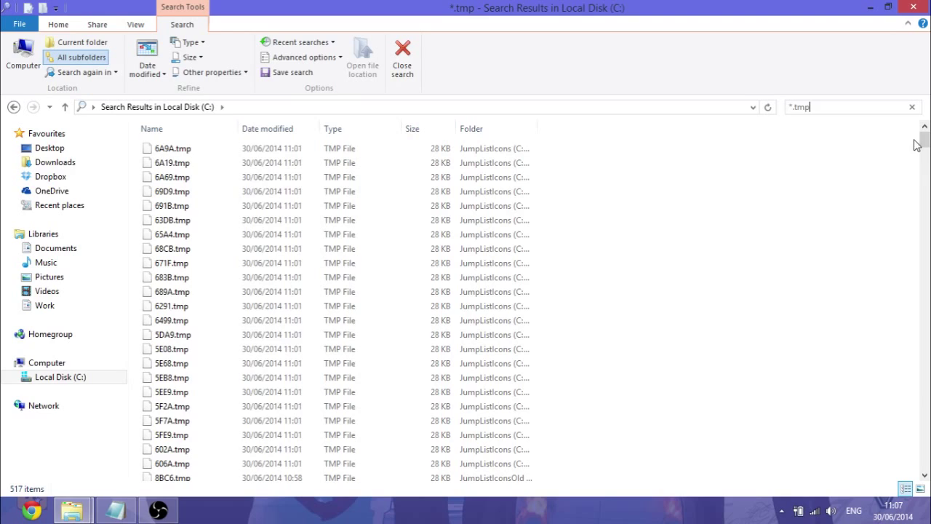
- Select all 517 *.tmp search results and delete them
mouse_move(924, 143)
mouse_down()
mouse_move(925, 207)
mouse_move(921, 136)
mouse_up()
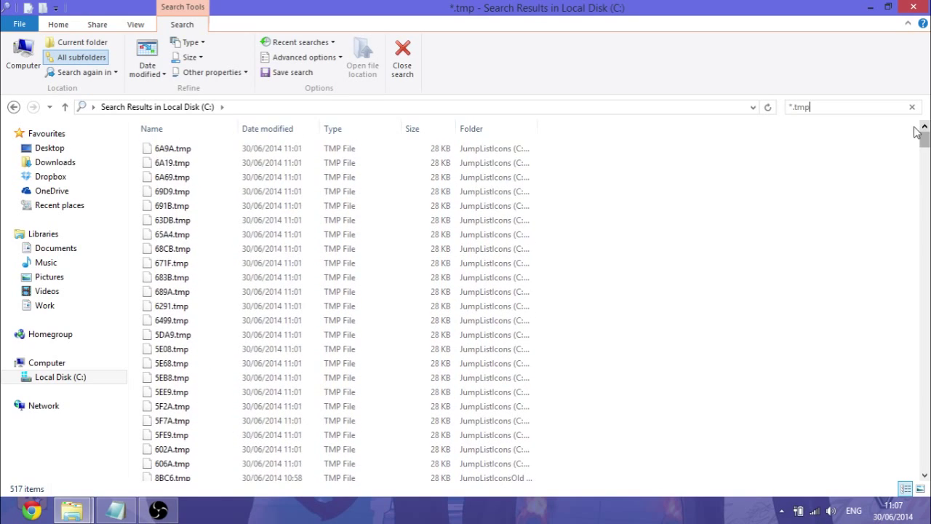
click(432, 148)
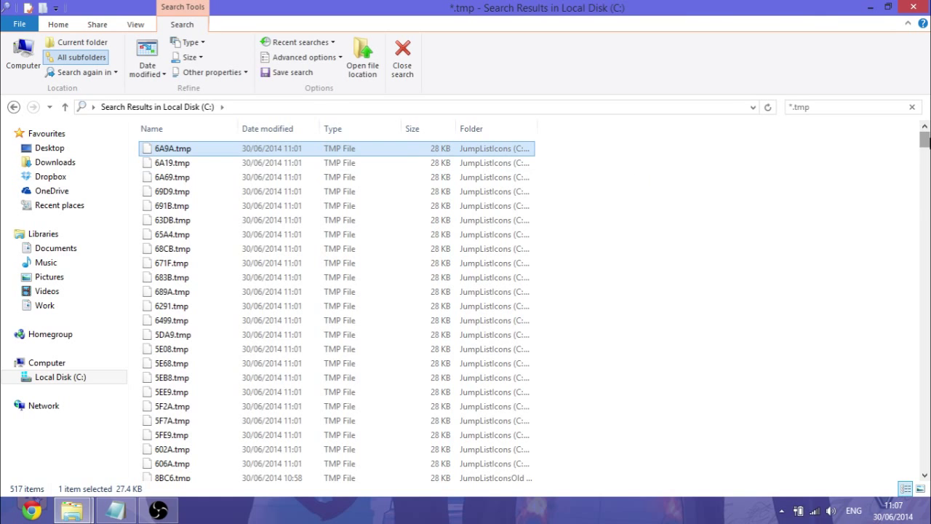
drag(924, 140, 925, 461)
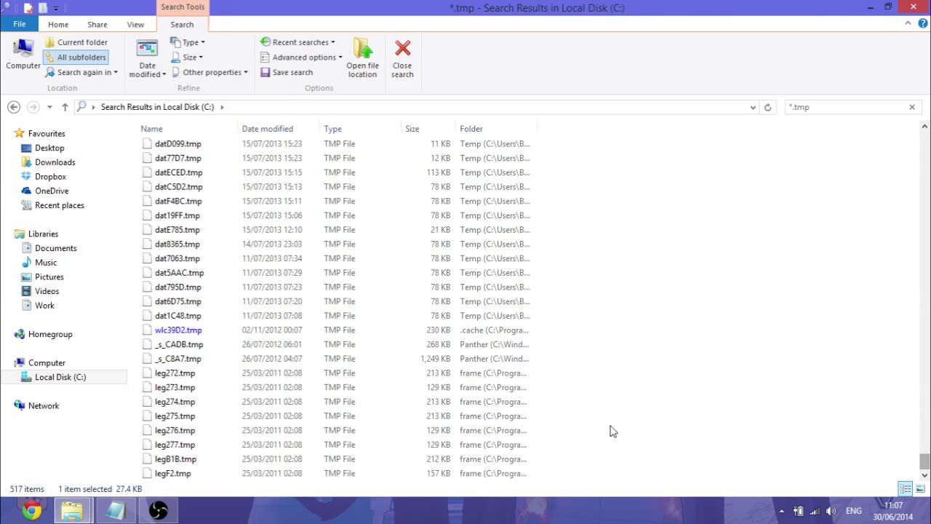
shift+click(473, 473)
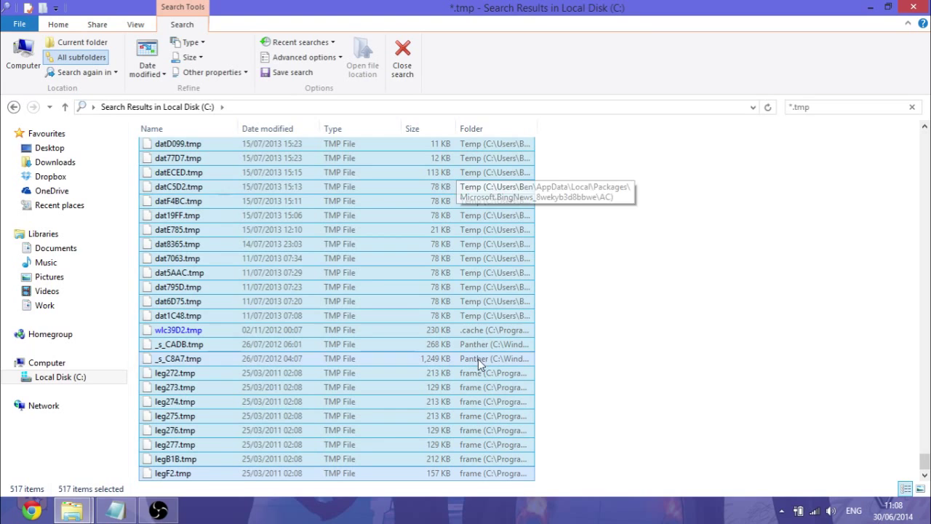
right_click(351, 287)
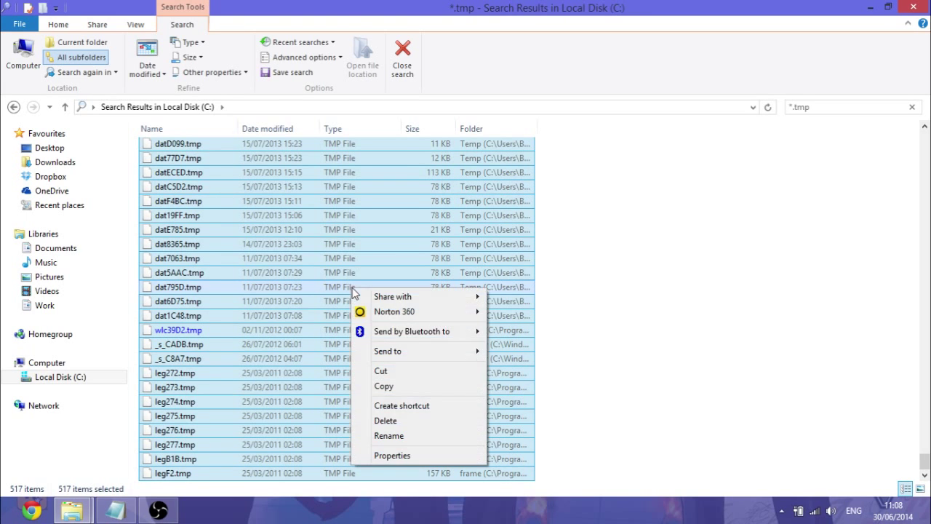
click(614, 351)
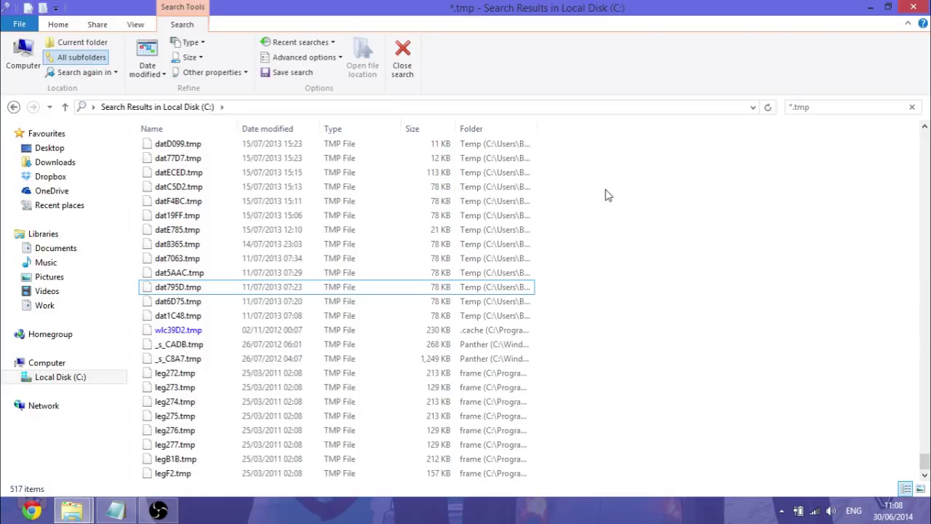
- Open Control Panel from the Win+X menu
click(376, 194)
key(super+x)
key(p)
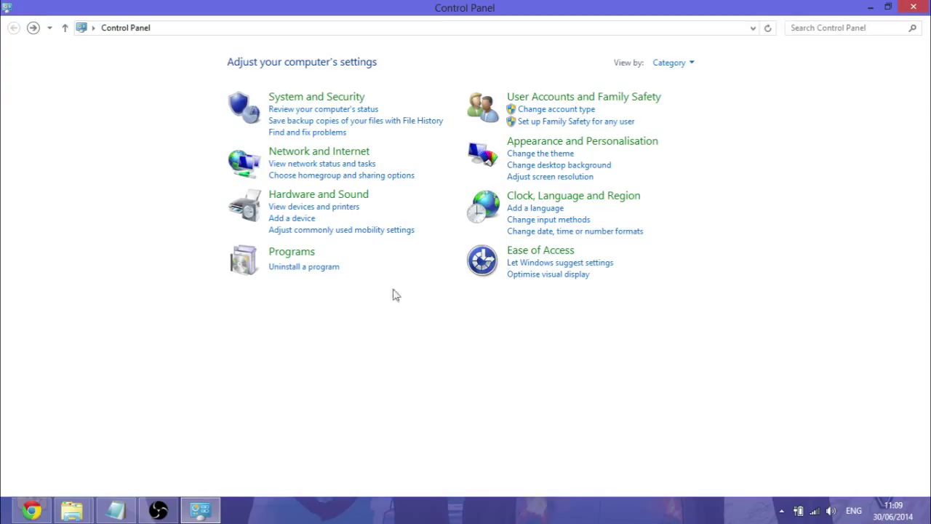
- Open Internet Properties through Control Panel's Network and Internet category
click(320, 153)
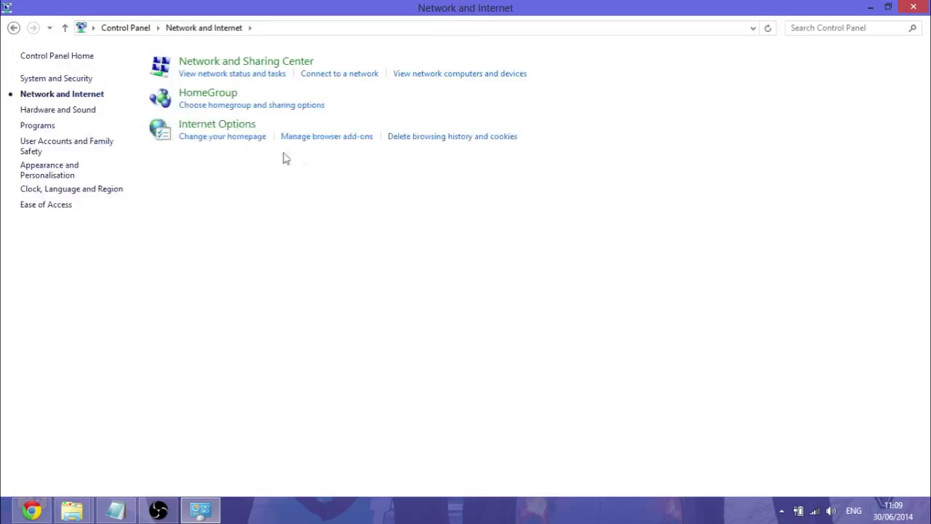
click(227, 127)
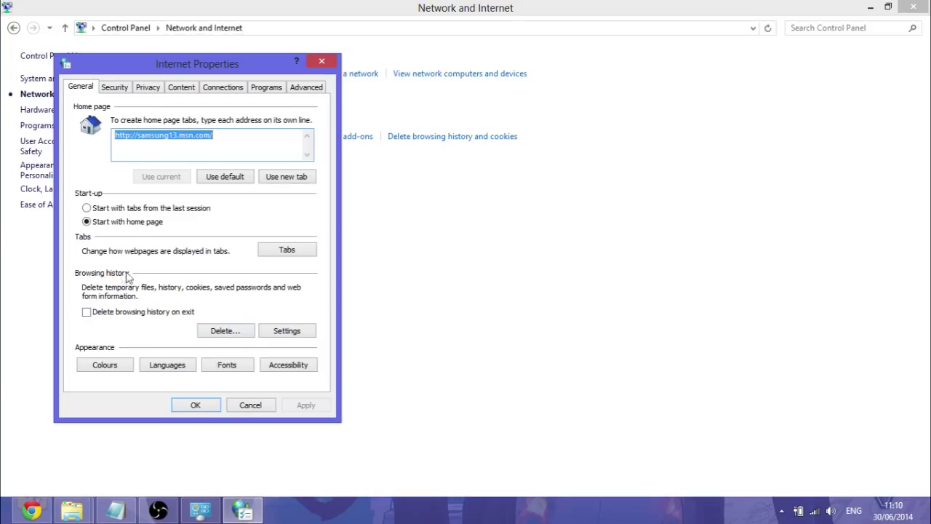
- Open the Delete Browsing History options and move that window aside
click(210, 334)
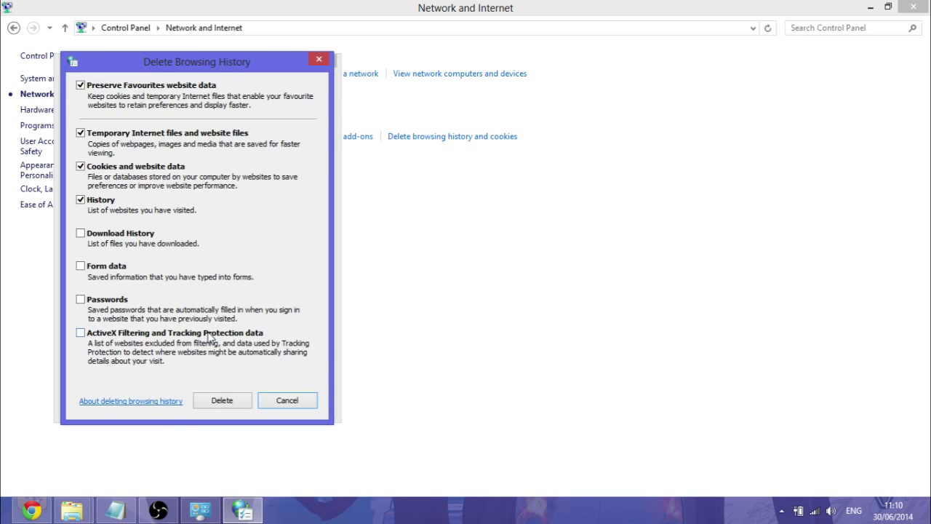
drag(193, 73, 485, 78)
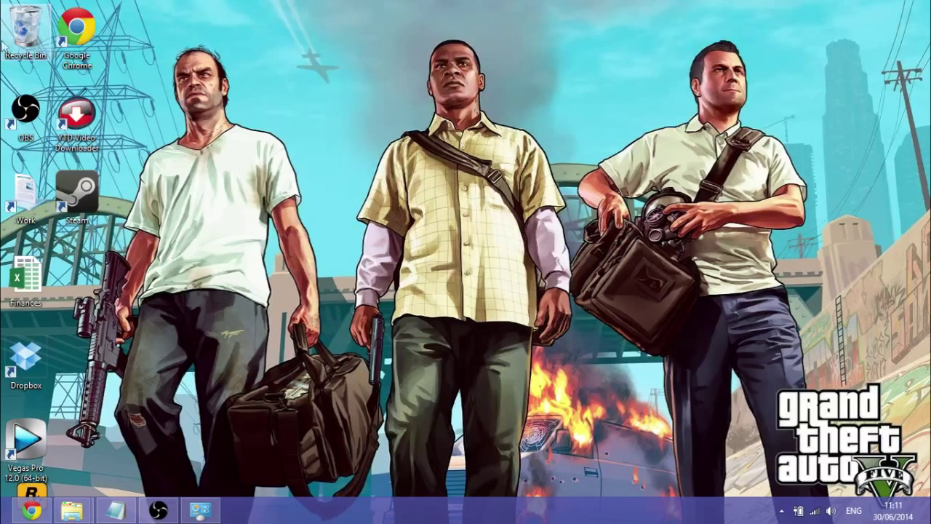
- Empty the Recycle Bin, confirming permanent deletion of its 95 items
right_click(27, 38)
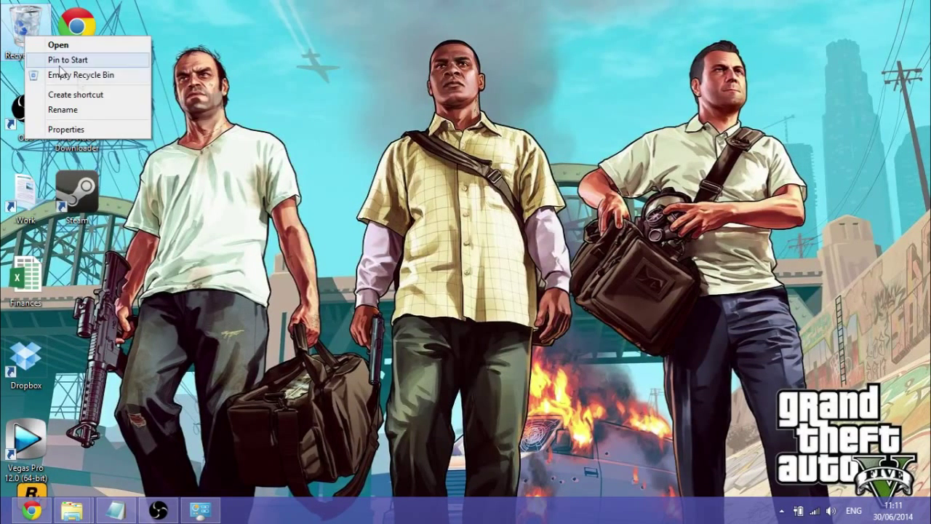
click(81, 75)
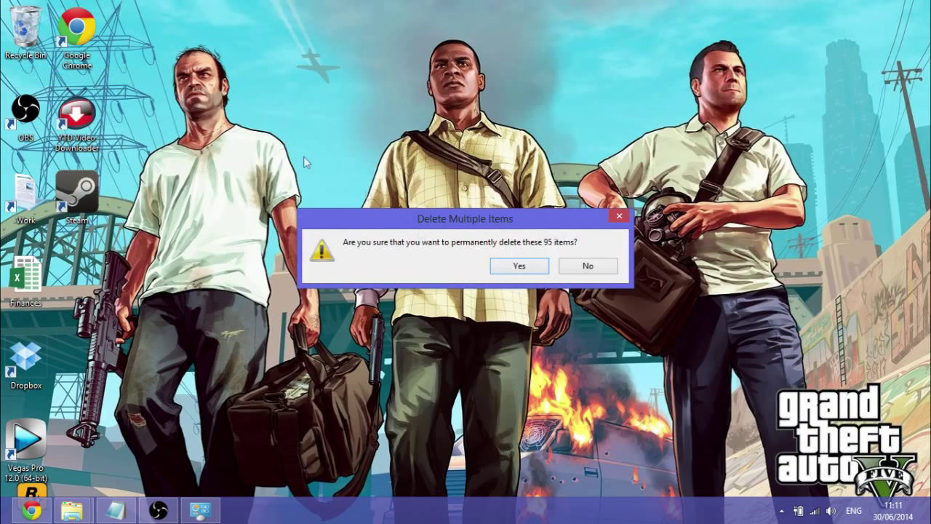
click(538, 266)
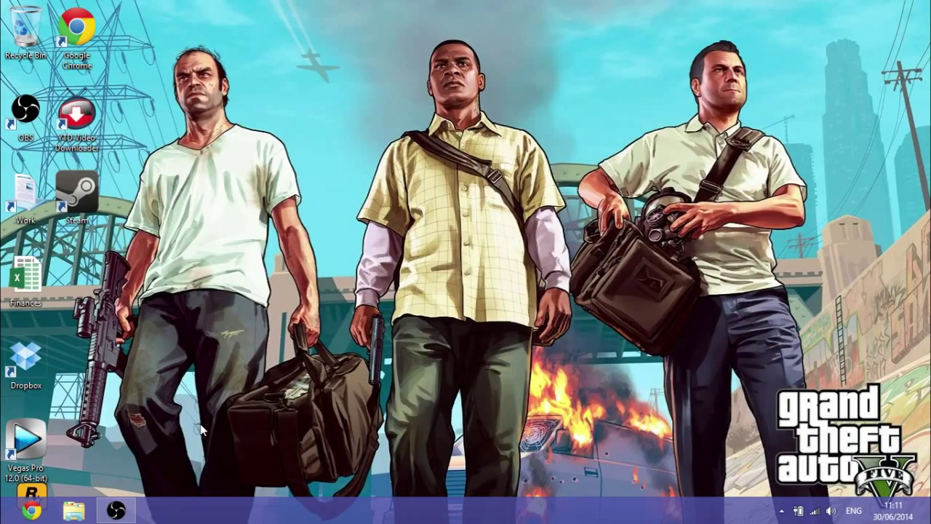
- Find 'device' in the Settings search and open Device Manager
key(super)
text(device)
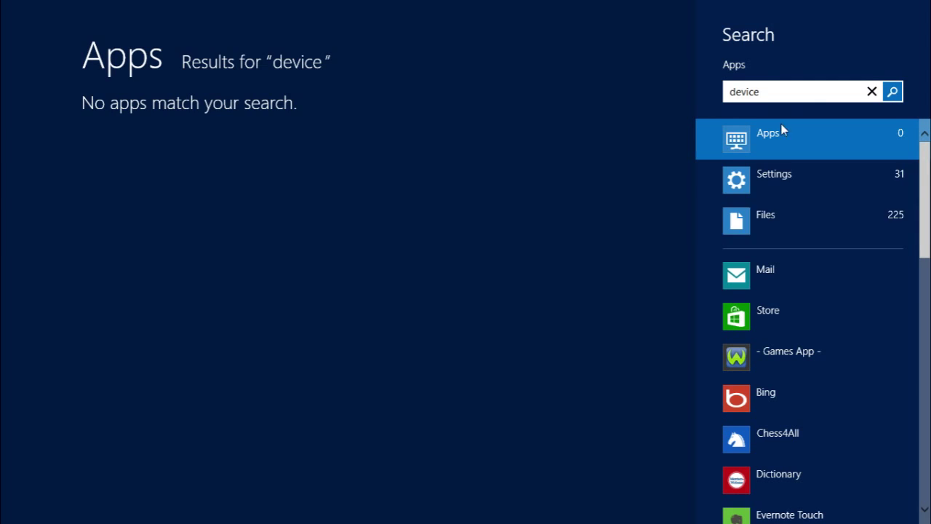
click(772, 198)
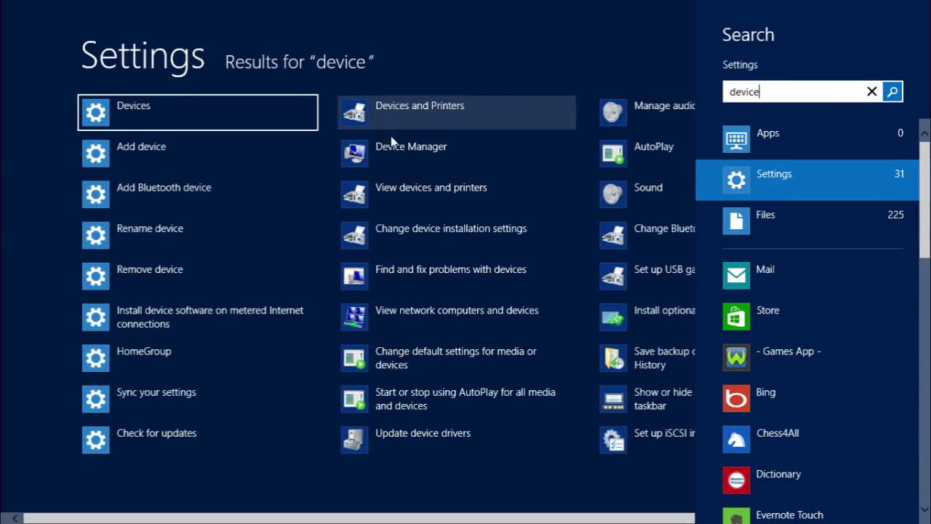
click(395, 151)
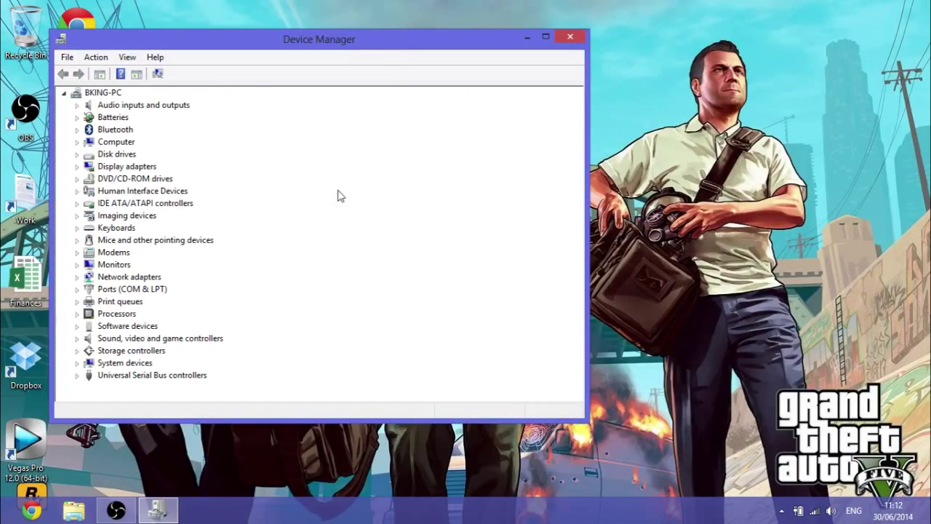
- Start Update Driver from the Driver tab of the ST1000LM024 HN-M101MBB disk's properties
click(76, 154)
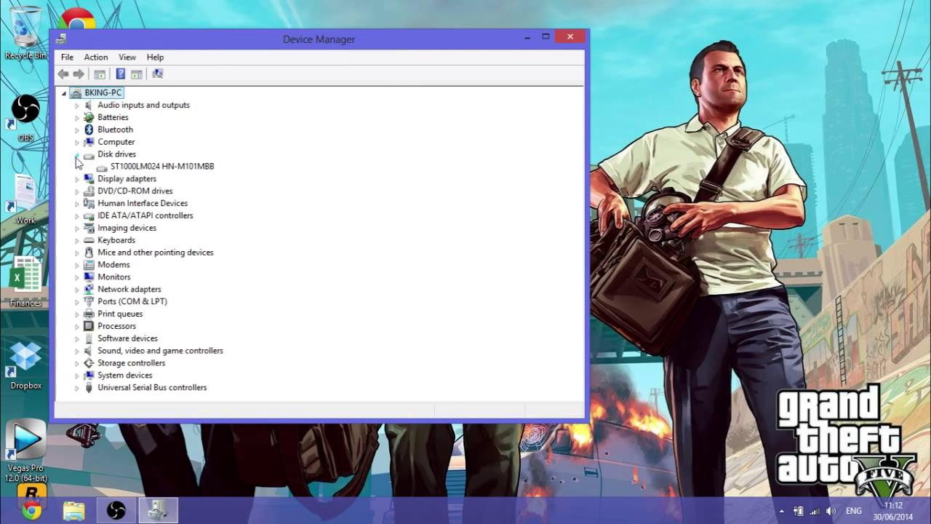
click(125, 167)
right_click(125, 169)
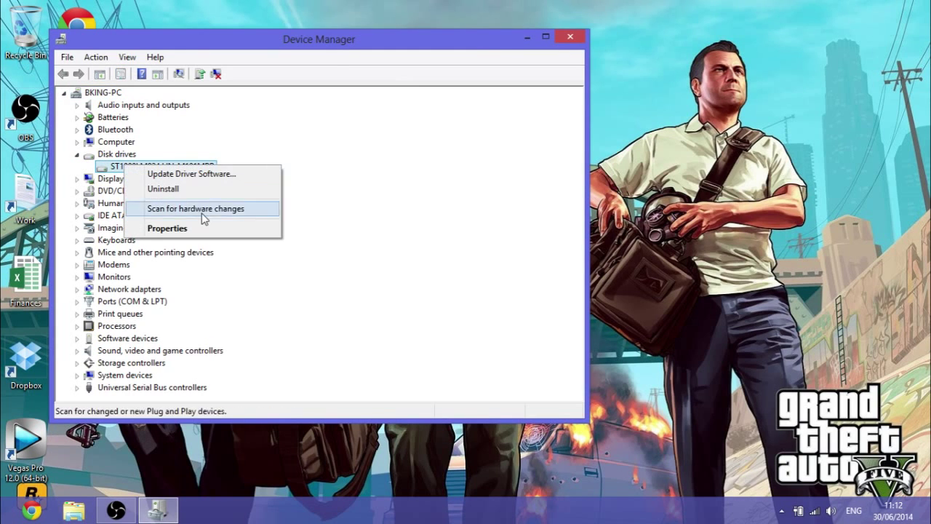
click(203, 228)
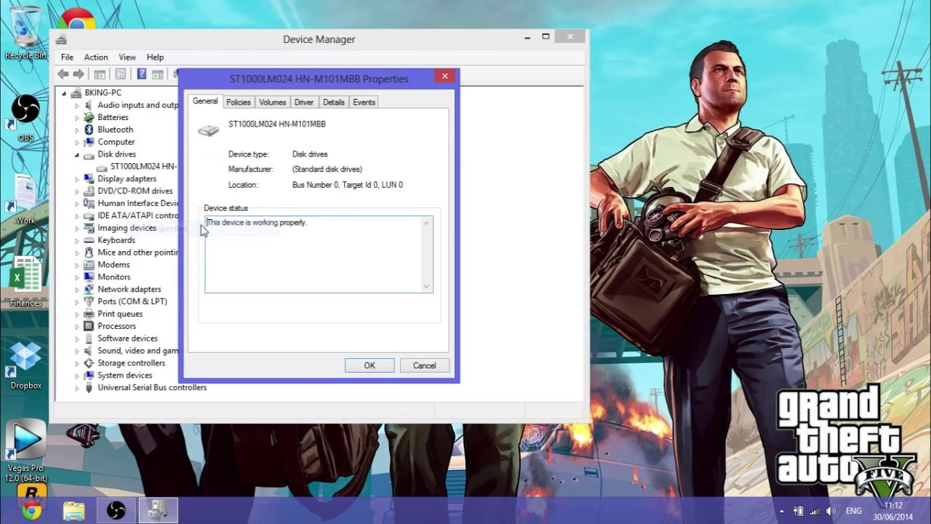
click(305, 107)
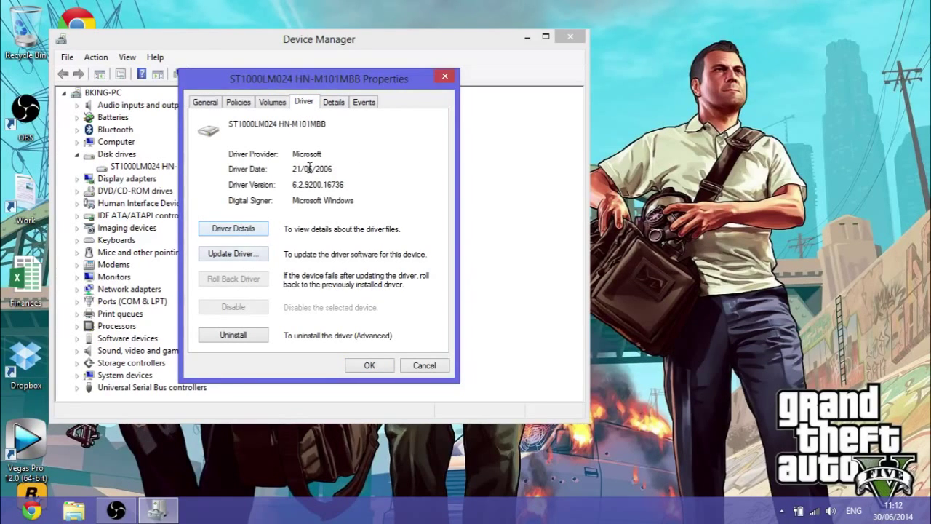
click(246, 253)
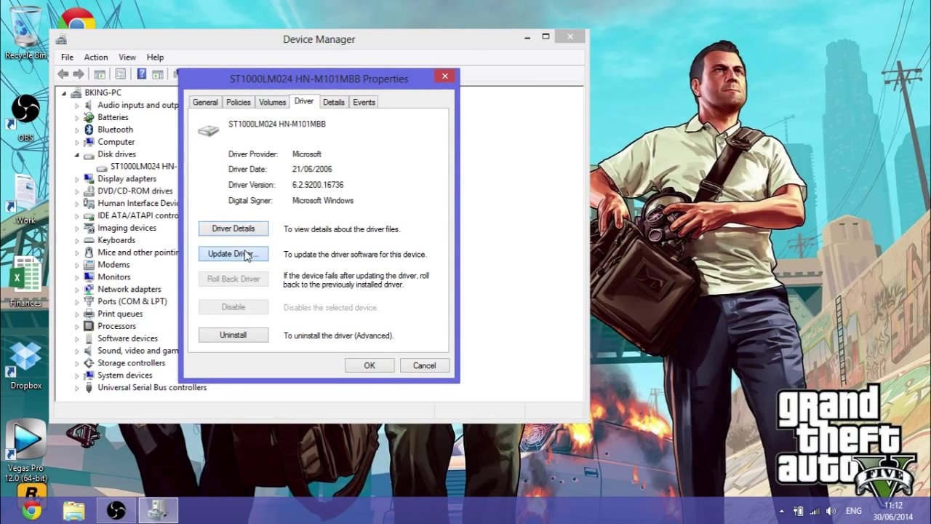
drag(361, 102, 725, 76)
- Search automatically online for updated driver software for the disk
click(335, 87)
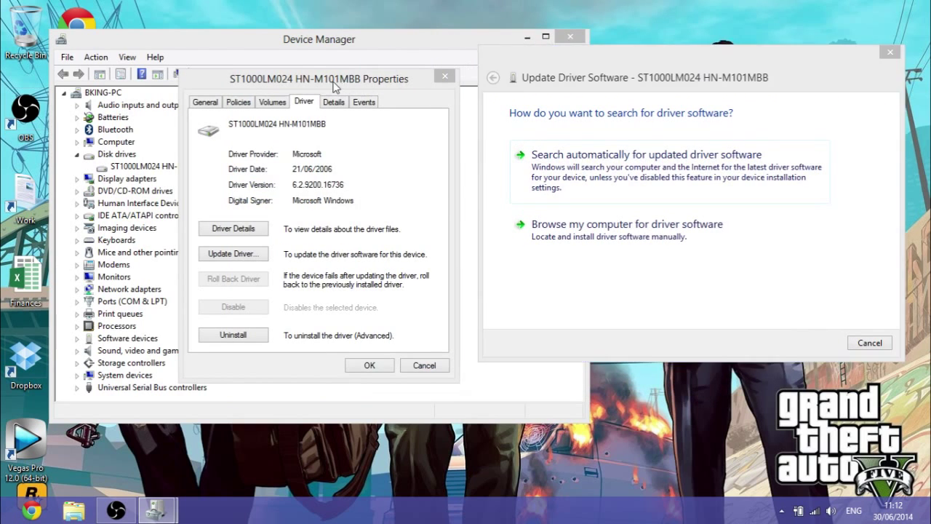
click(656, 176)
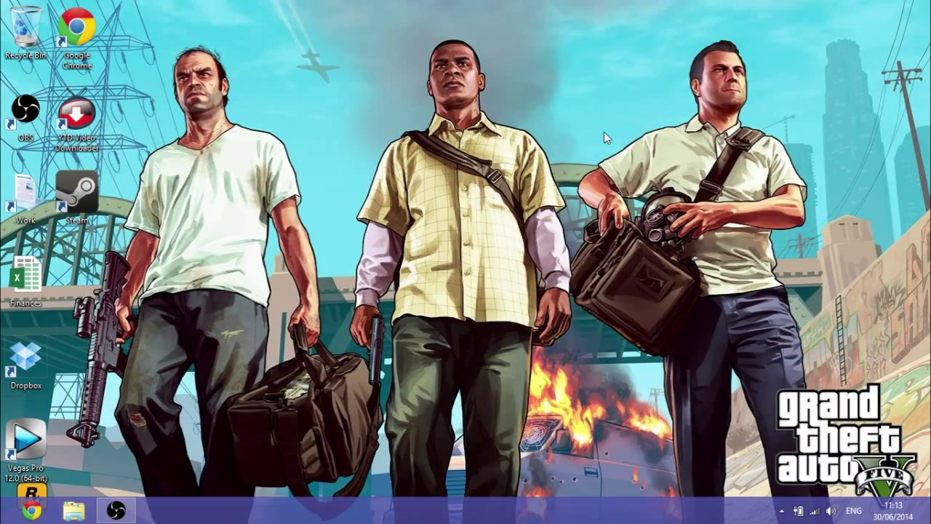
- Search 'defrag' and open Optimise Drives from the Settings results
key(super)
text(defra)
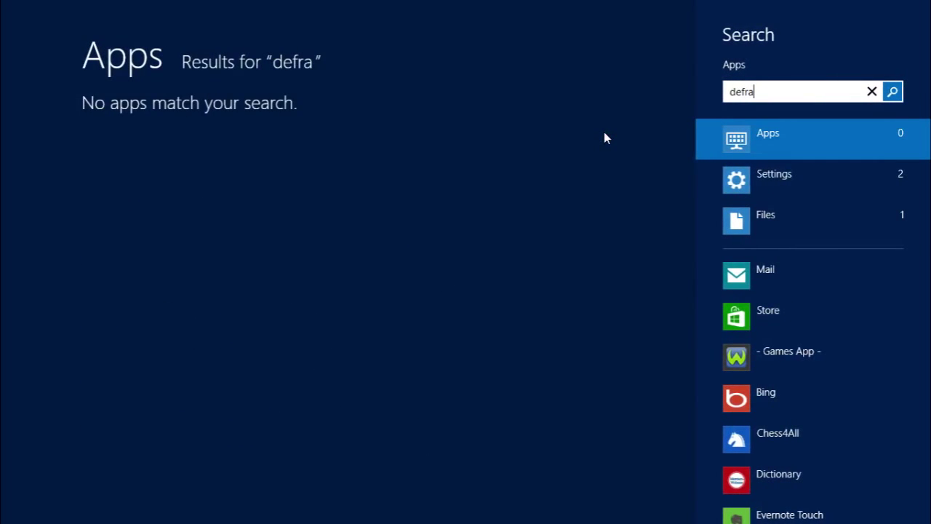
text(g)
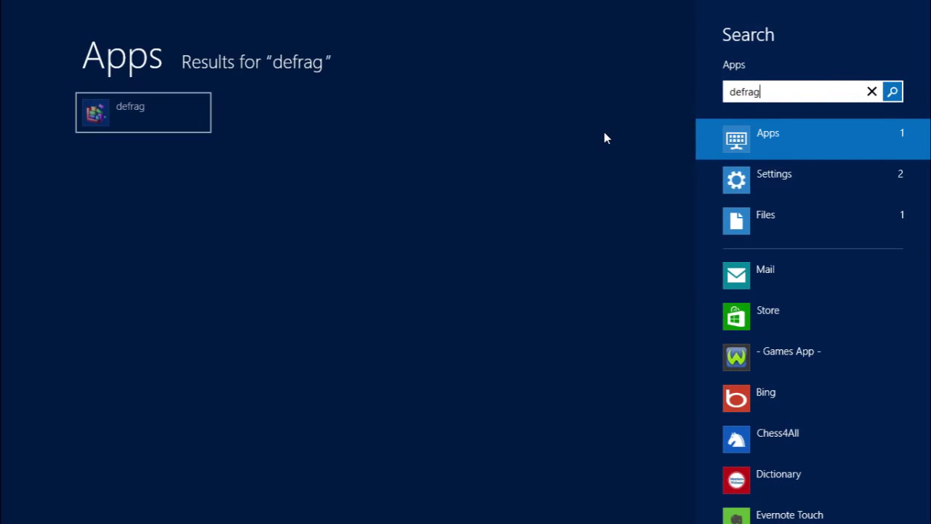
click(168, 129)
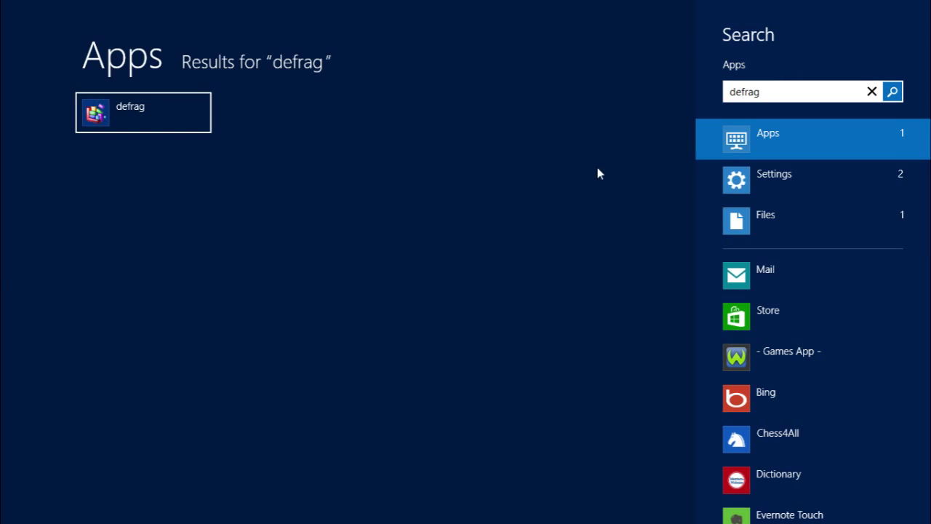
click(784, 192)
click(203, 122)
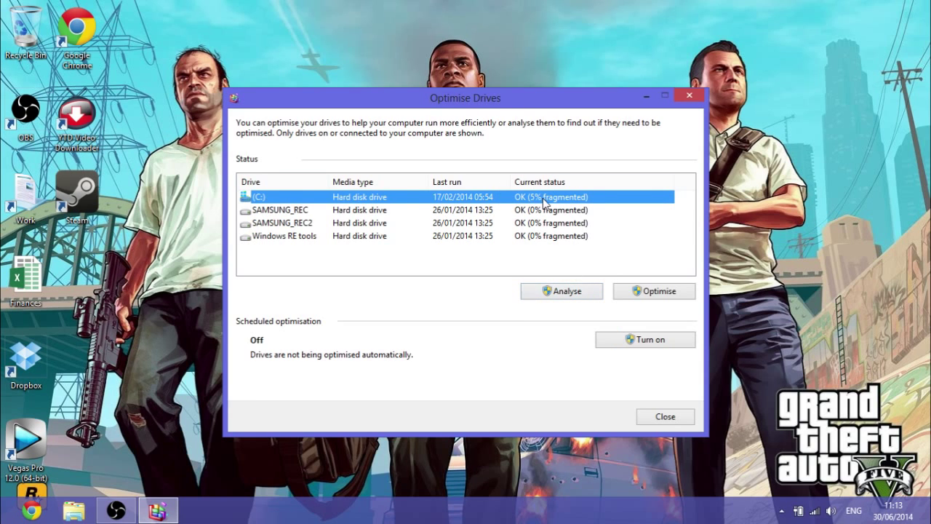
- Start optimising drive C: in Optimise Drives
click(664, 293)
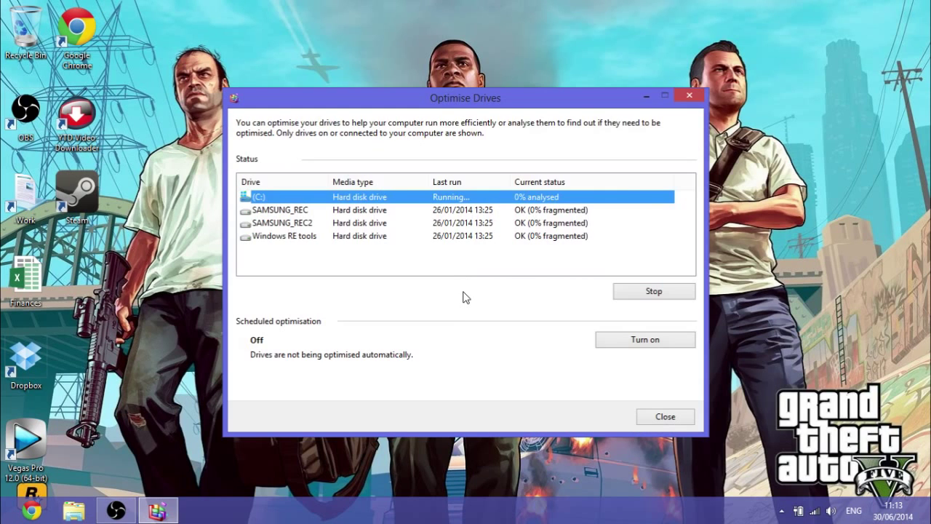